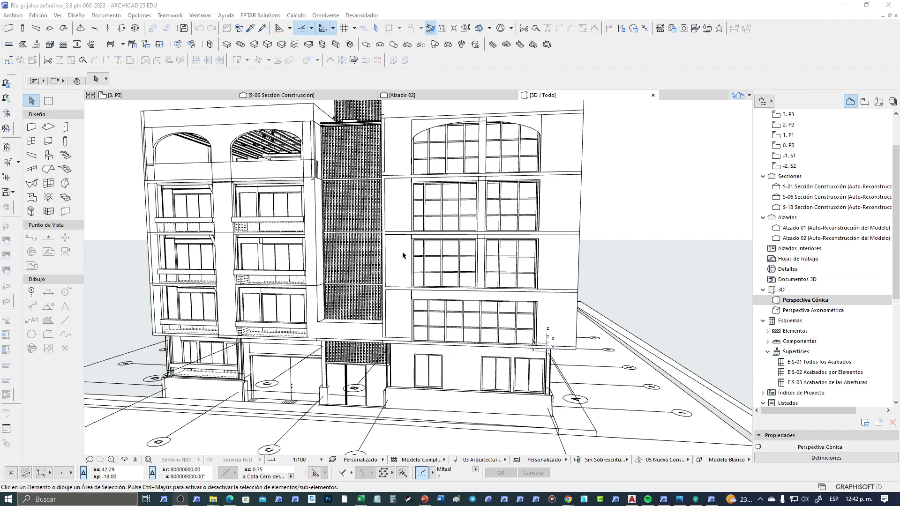
Step: Switch the 3D style from Modelo Blanco to Colores Propios Simple
click(733, 460)
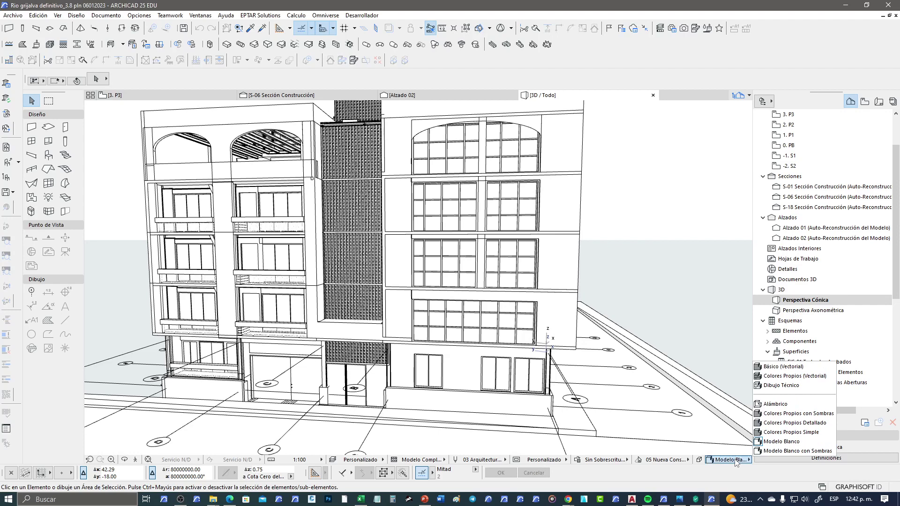
click(787, 432)
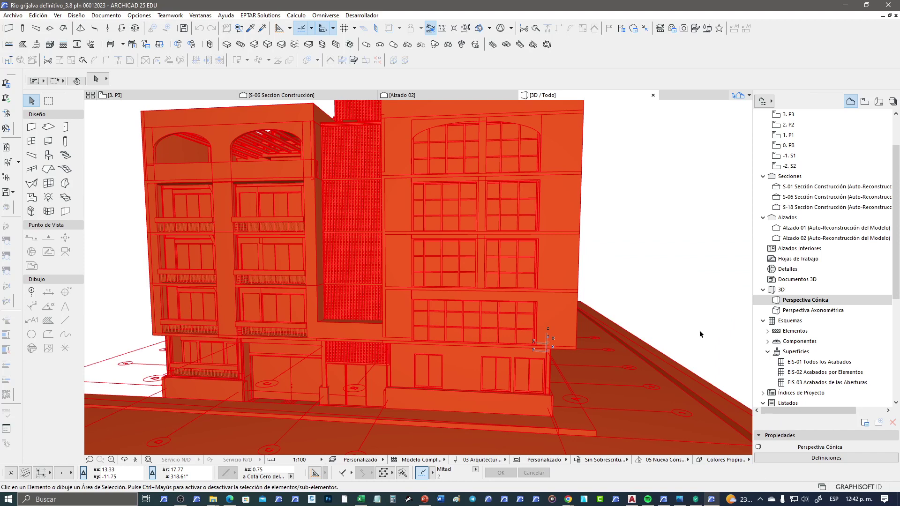
Step: Show the Rehabilitación palette from the Ventanas > Paletas menu
click(204, 15)
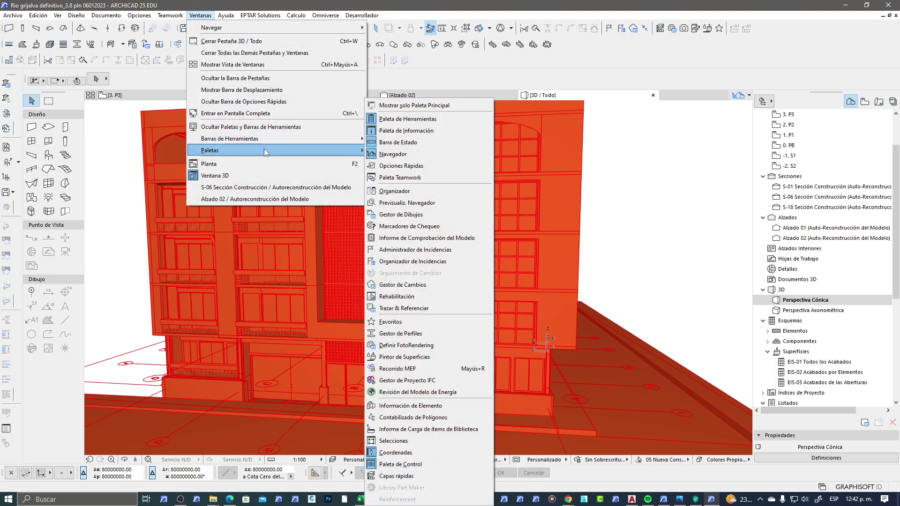
mouse_move(209, 150)
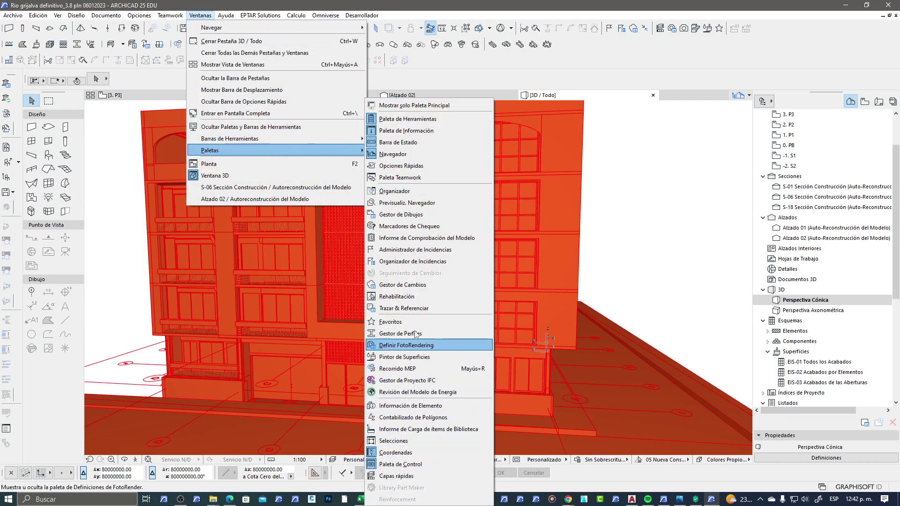
click(416, 298)
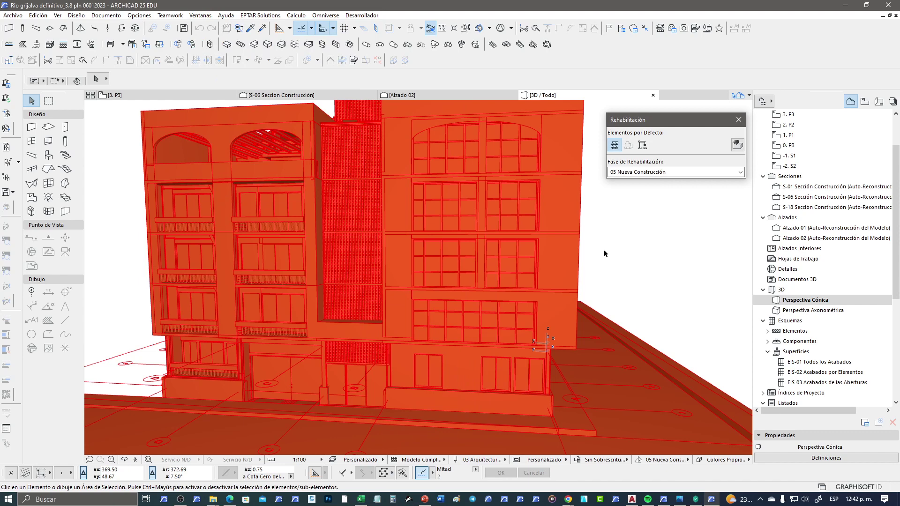
Step: Set the renovation phase to 06 Estado Planificado, then reposition and narrow the Rehabilitación palette
click(664, 173)
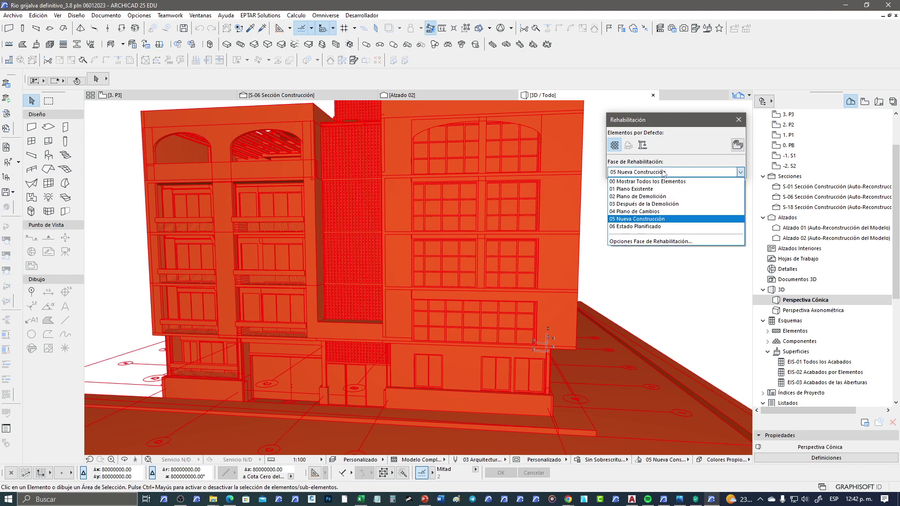
click(642, 229)
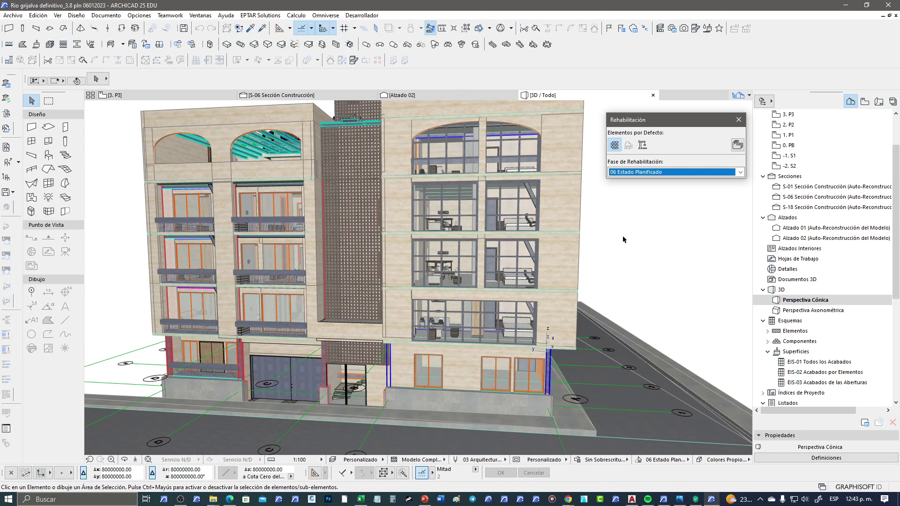
drag(696, 117, 626, 125)
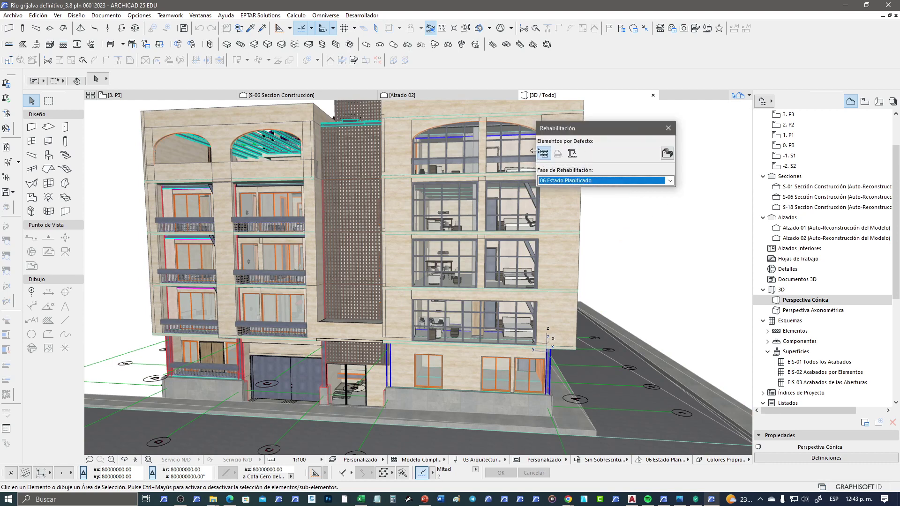
drag(533, 150, 587, 150)
drag(636, 133, 639, 119)
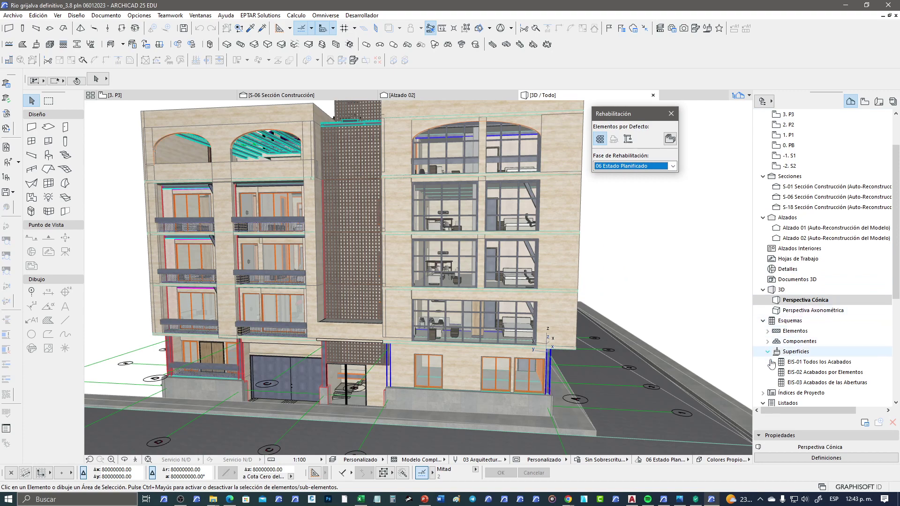
Step: Expand the Componentes and Elementos schedule folders and readjust the Rehabilitación palette position
click(768, 341)
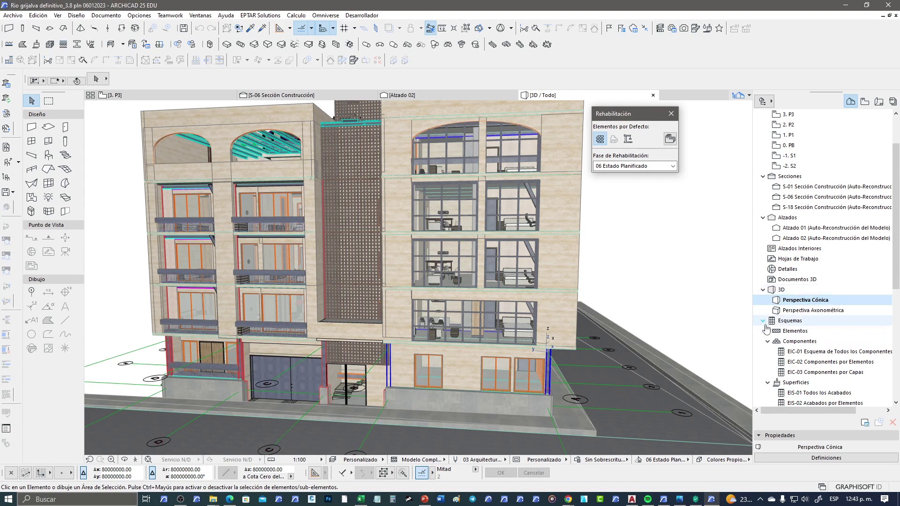
click(768, 331)
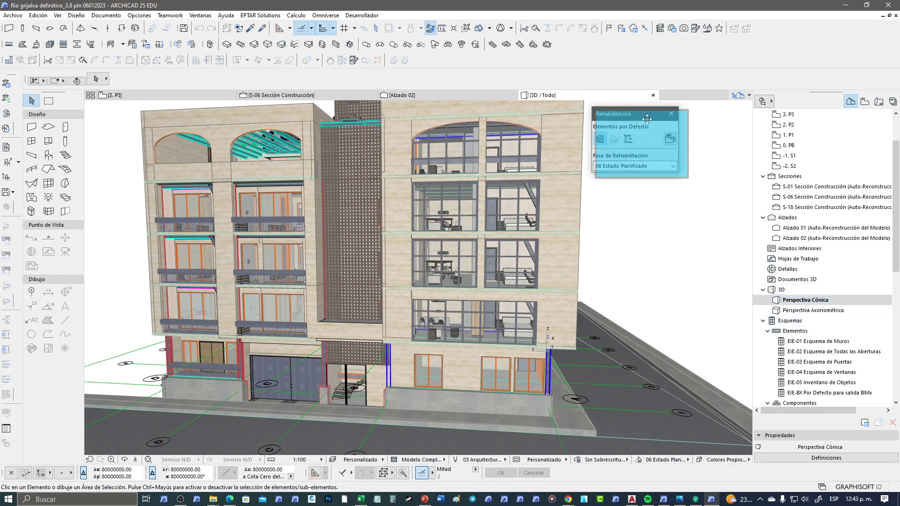
drag(627, 130, 652, 152)
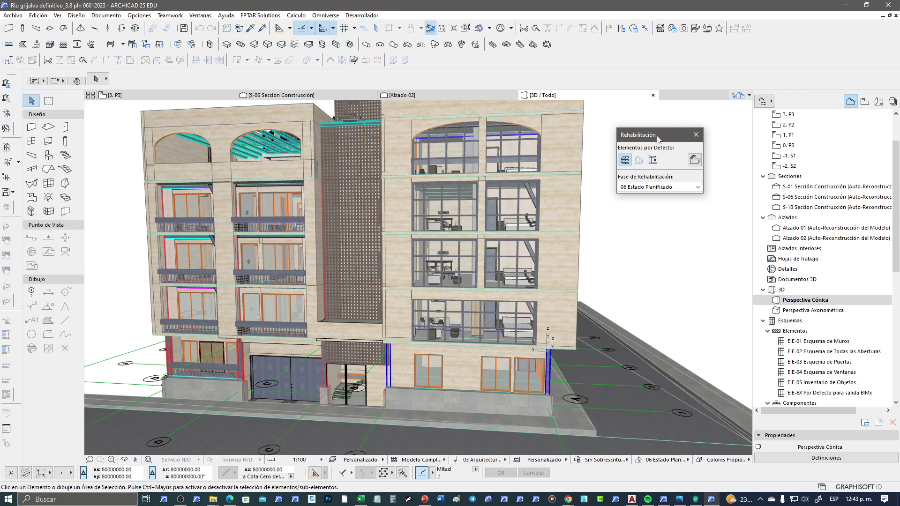
drag(665, 136, 634, 132)
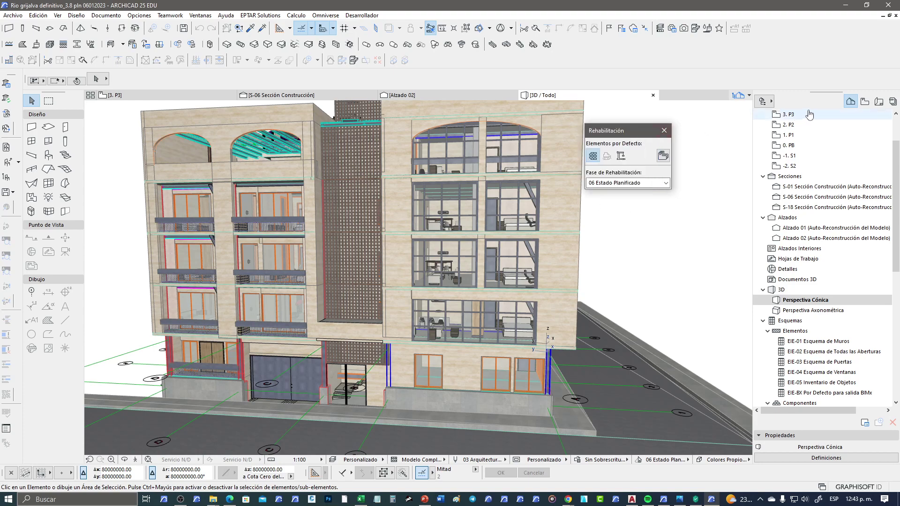
Step: Widen the Navigator and browse the View Map down to the zone-list views
click(864, 101)
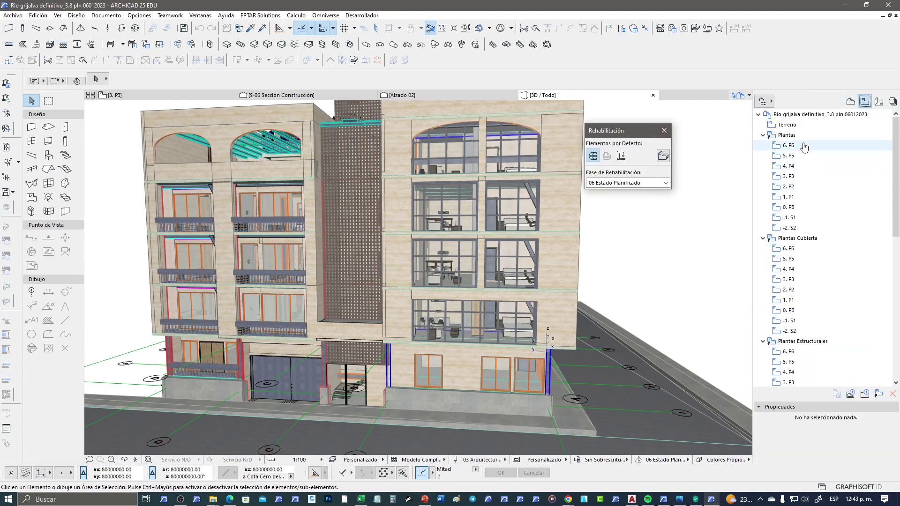
drag(751, 285, 690, 282)
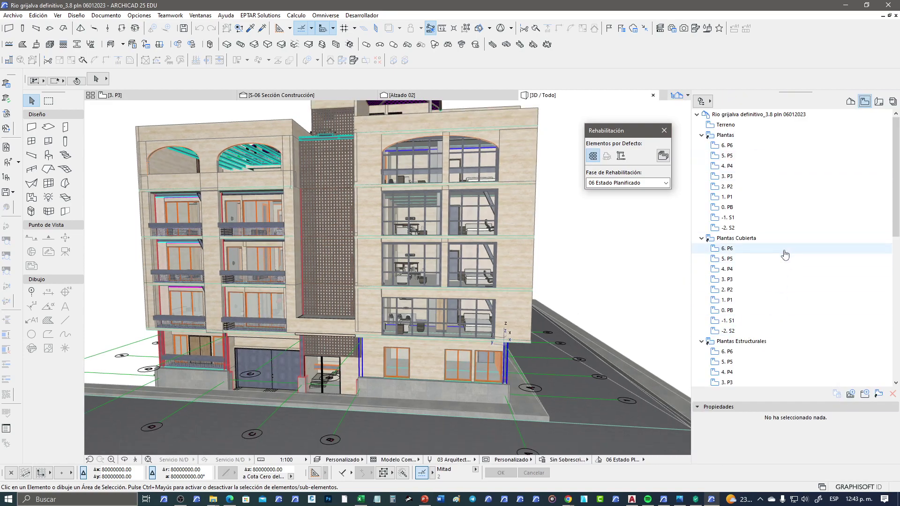
scroll(785, 255, down, 1)
scroll(785, 254, down, 2)
scroll(786, 255, down, 2)
scroll(786, 254, down, 2)
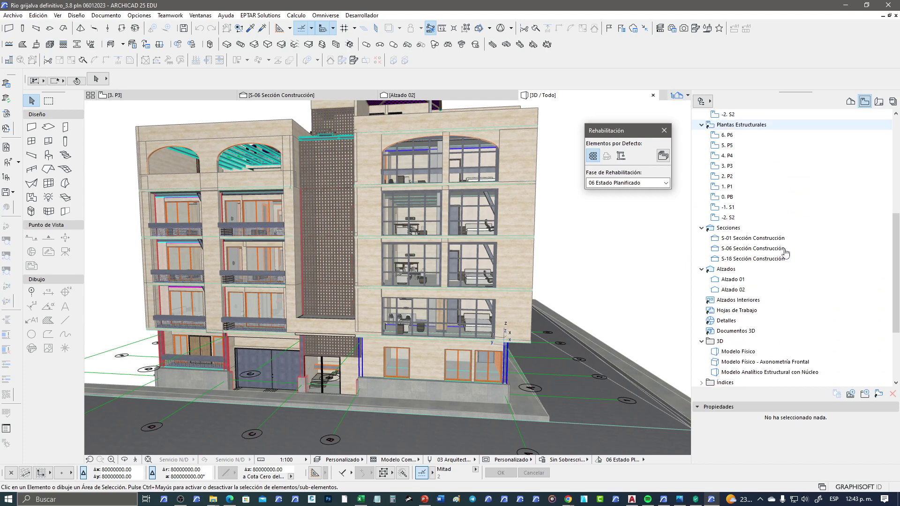
scroll(786, 253, down, 2)
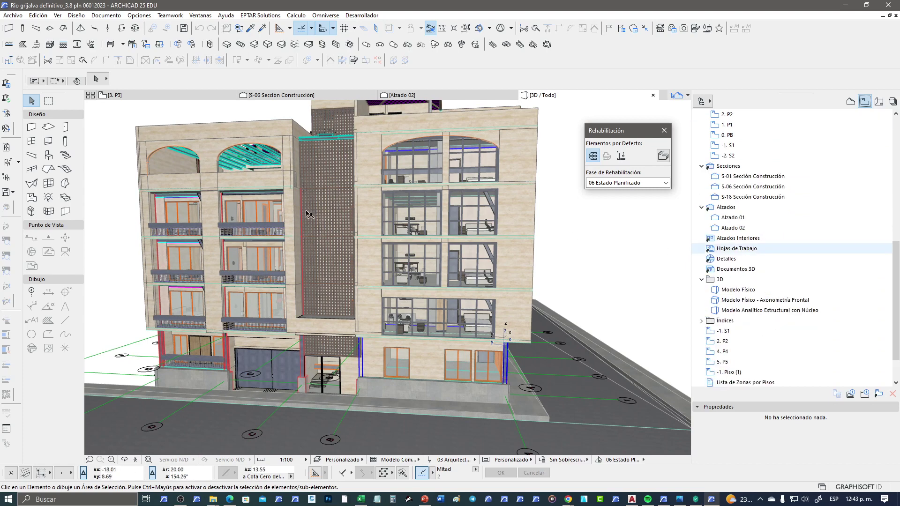
click(850, 101)
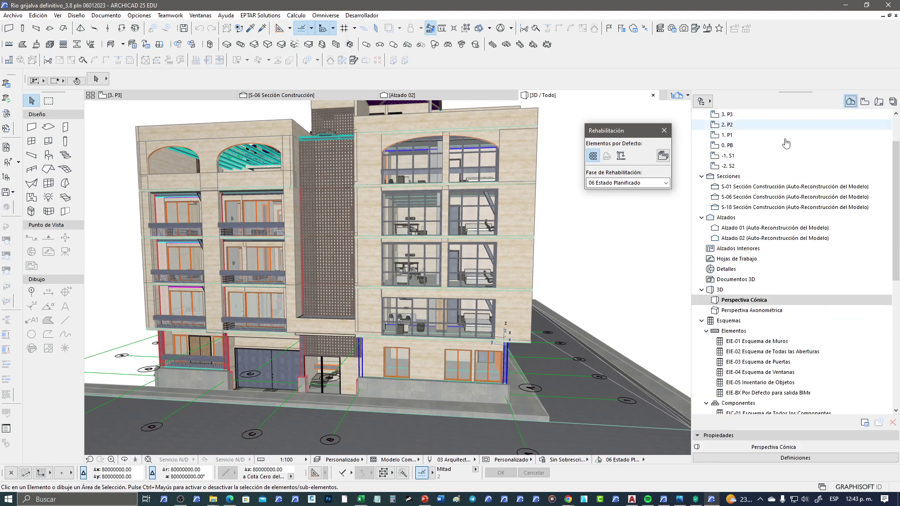
click(864, 101)
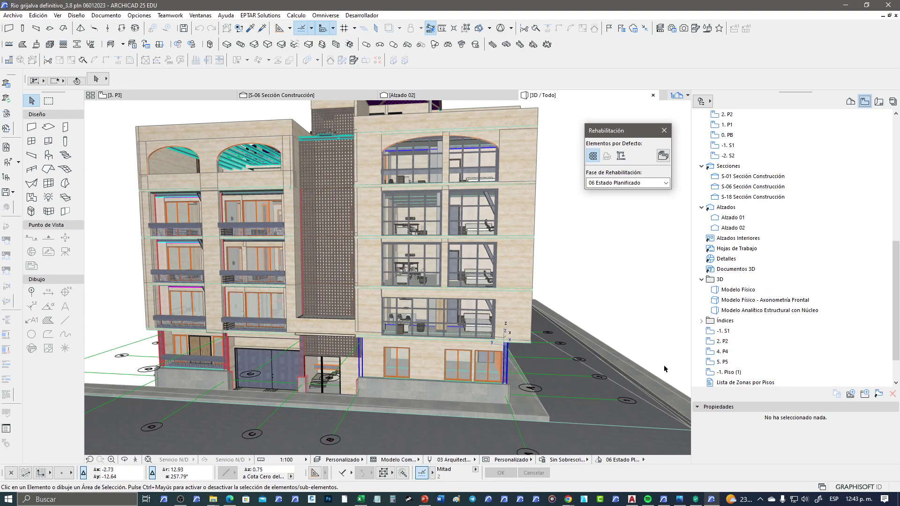
scroll(706, 270, up, 5)
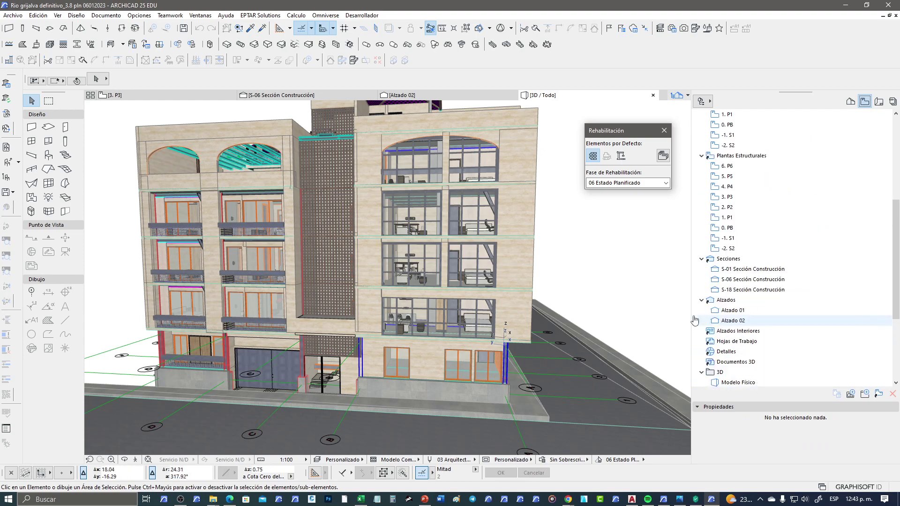
scroll(712, 323, down, 6)
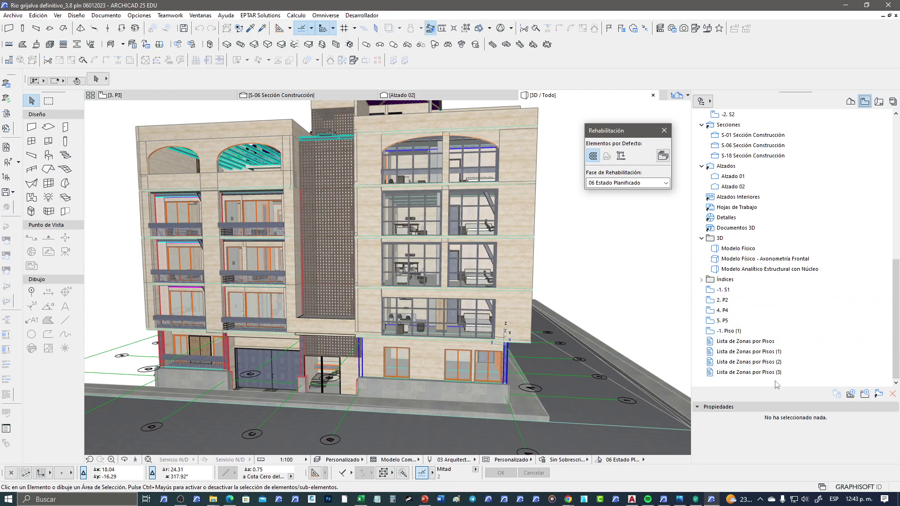
Step: Open the 2. P2 and 4. P4 floor plans, then return to 1. P1
double_click(734, 303)
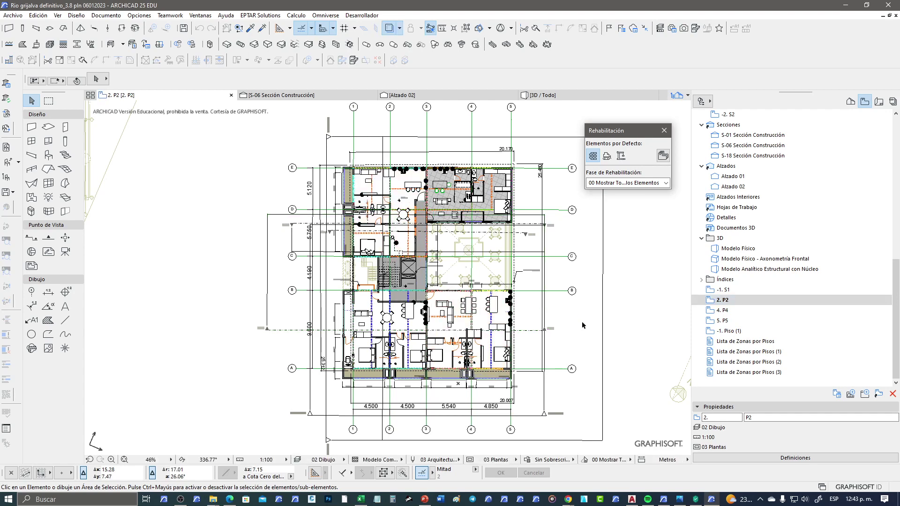
double_click(736, 311)
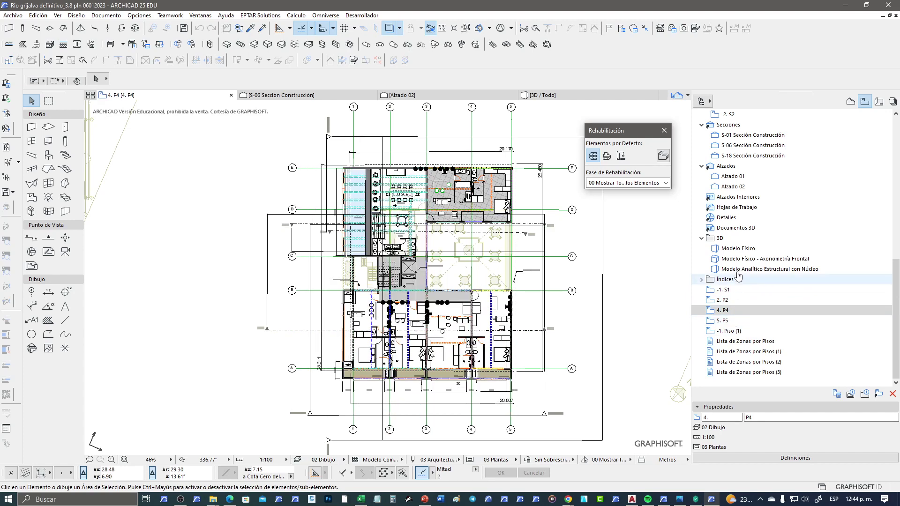
scroll(745, 291, up, 1)
scroll(747, 277, up, 3)
scroll(752, 265, up, 2)
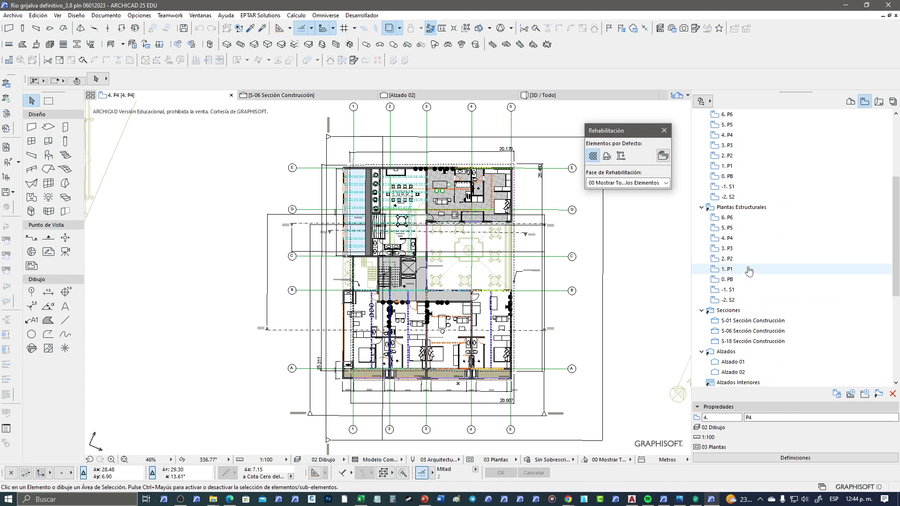
scroll(747, 253, up, 1)
scroll(744, 226, up, 1)
scroll(744, 227, up, 2)
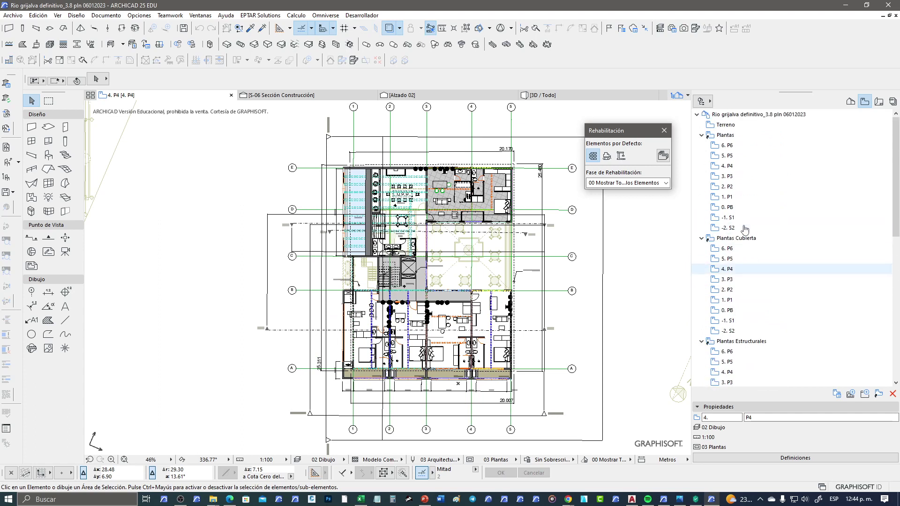
scroll(744, 209, up, 1)
click(742, 197)
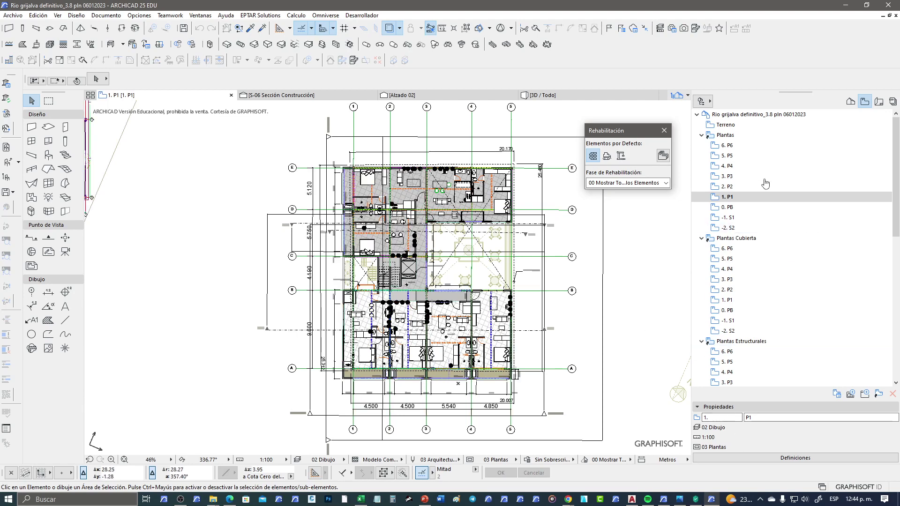
click(763, 459)
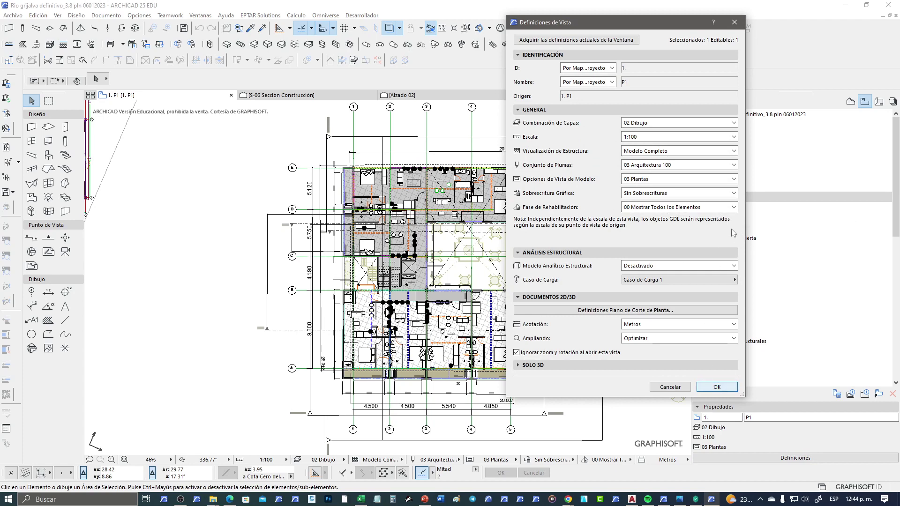
click(702, 208)
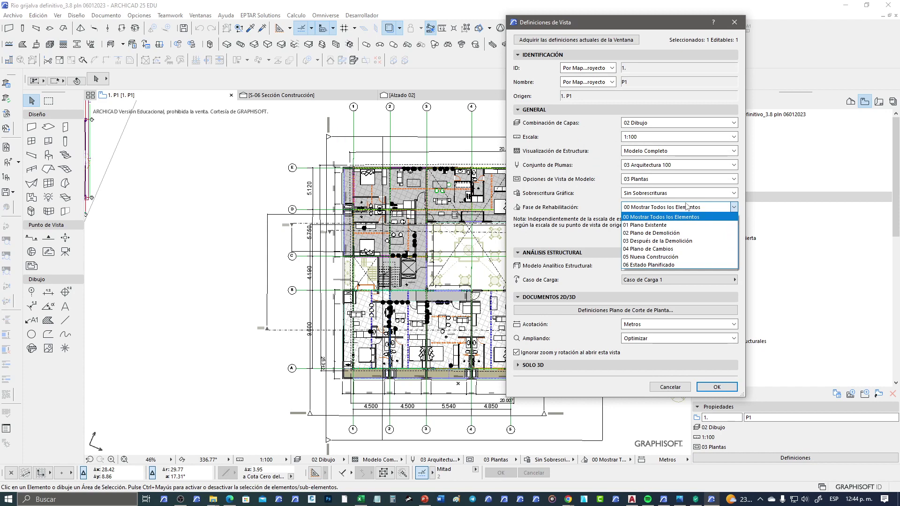
click(590, 267)
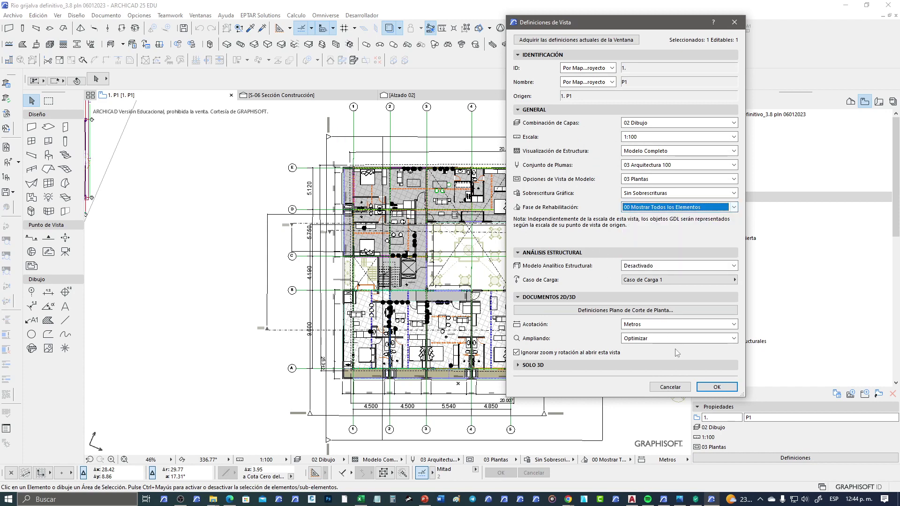
click(670, 387)
scroll(742, 336, down, 10)
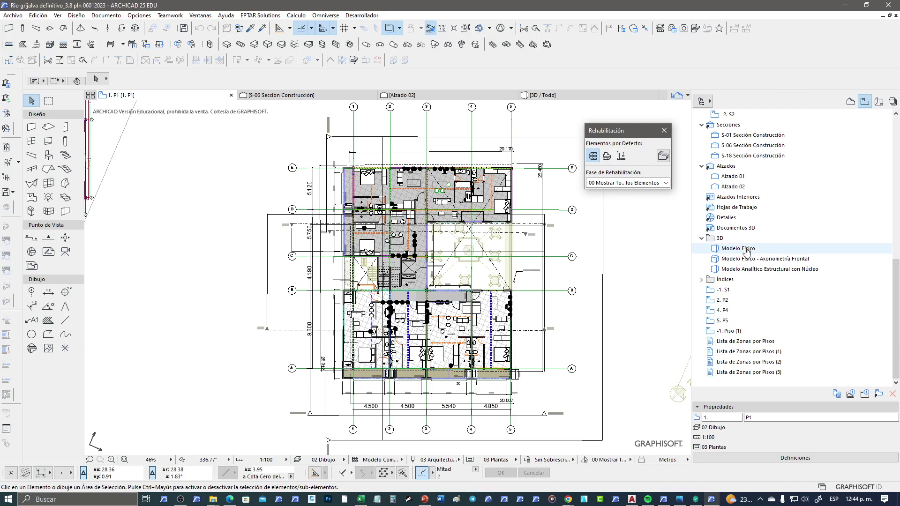
Step: Open the Modelo Físico 3D view, keeping its phase at 00 Mostrar Todos los Elementos
double_click(750, 250)
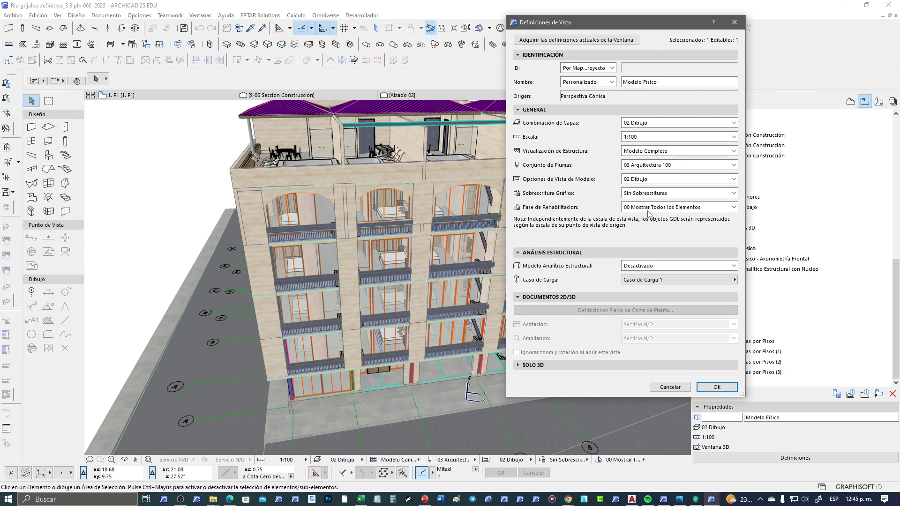
click(680, 207)
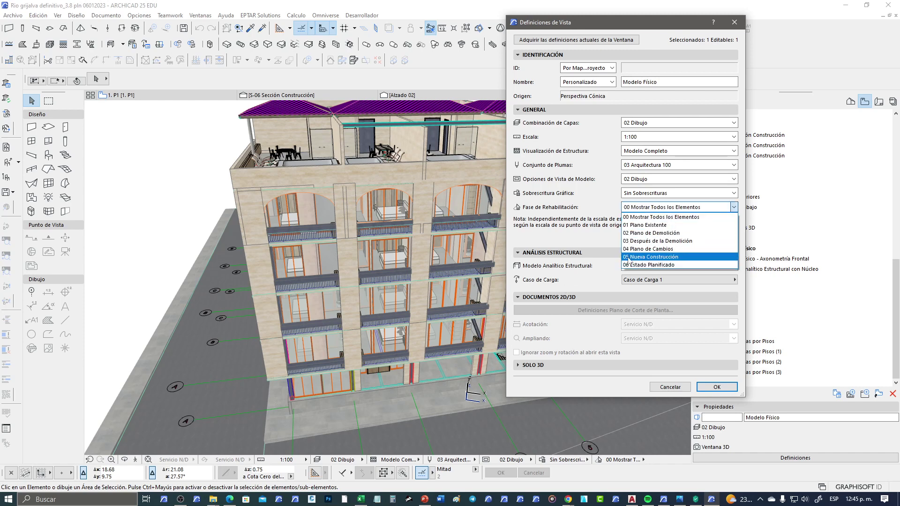
click(587, 205)
click(669, 388)
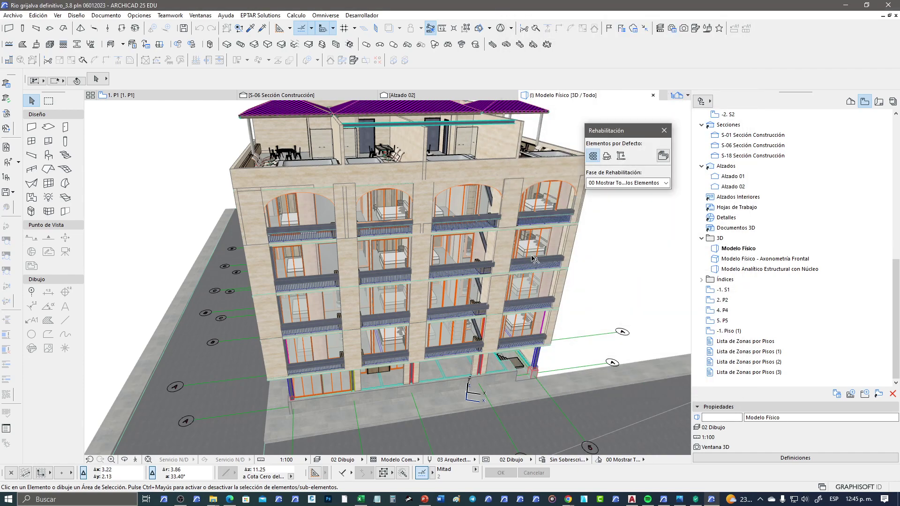
mouse_move(517, 310)
shift+middle_down()
mouse_move(384, 270)
mouse_move(469, 234)
shift+middle_up()
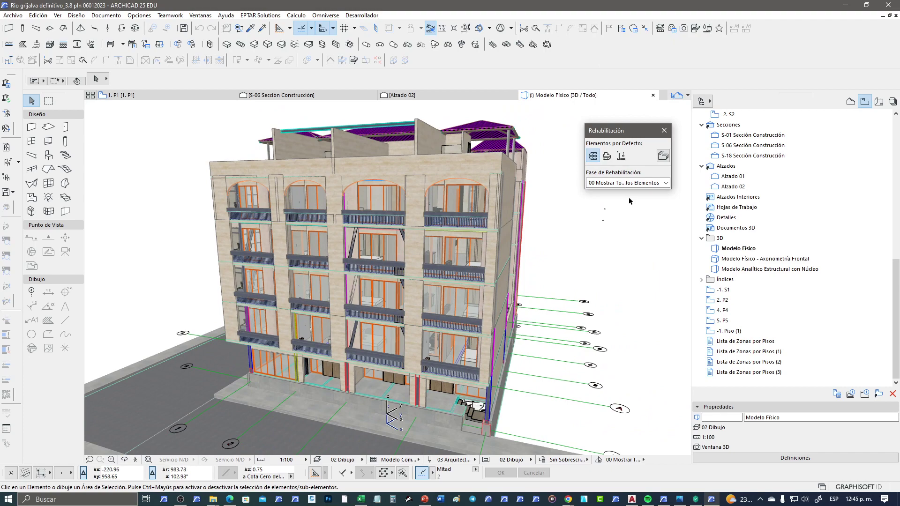
shift+middle_drag(618, 226, 615, 232)
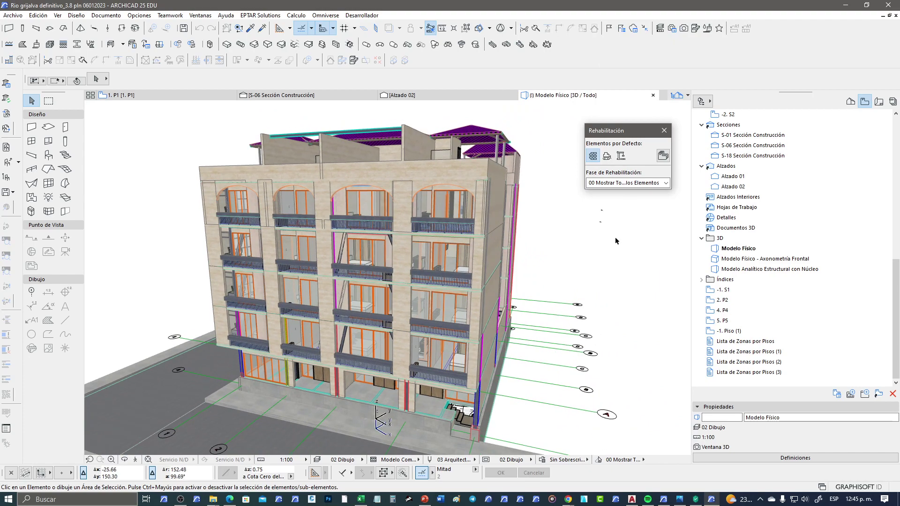
shift+middle_drag(573, 262, 552, 297)
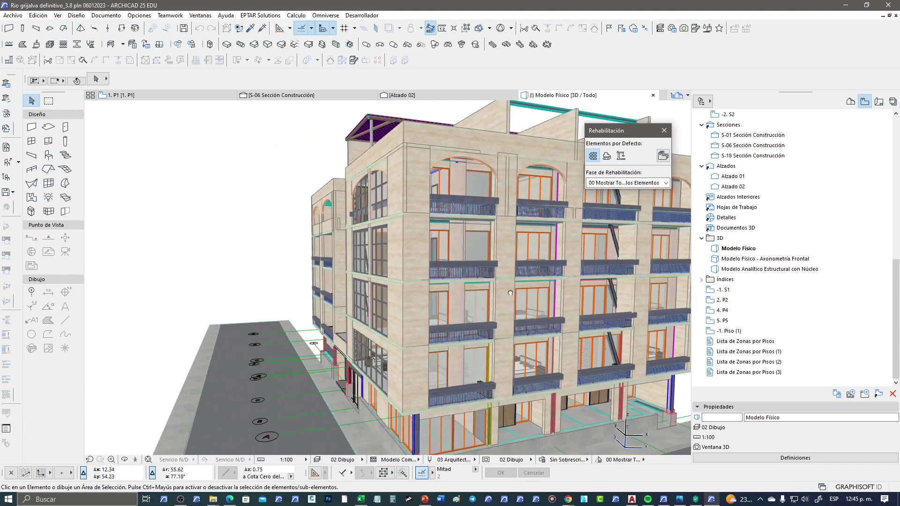
mouse_move(552, 298)
shift+middle_down()
mouse_move(444, 284)
mouse_move(515, 285)
shift+middle_up()
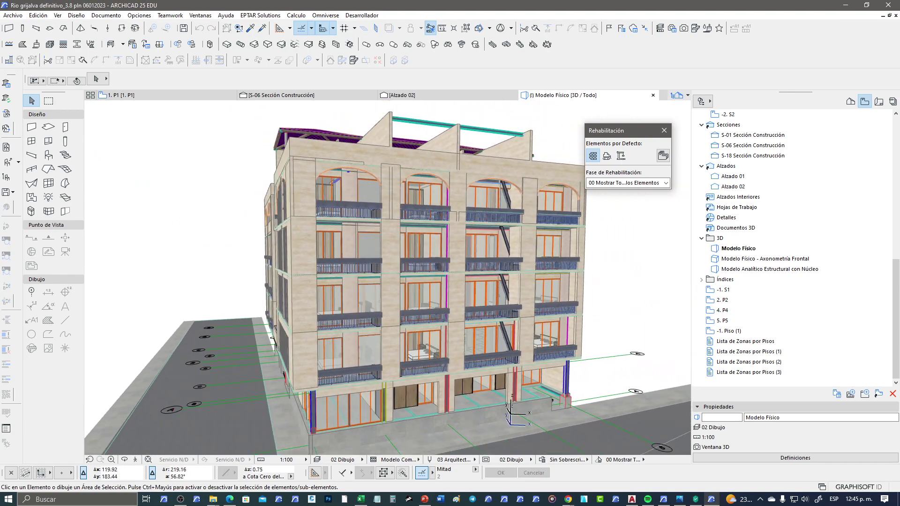